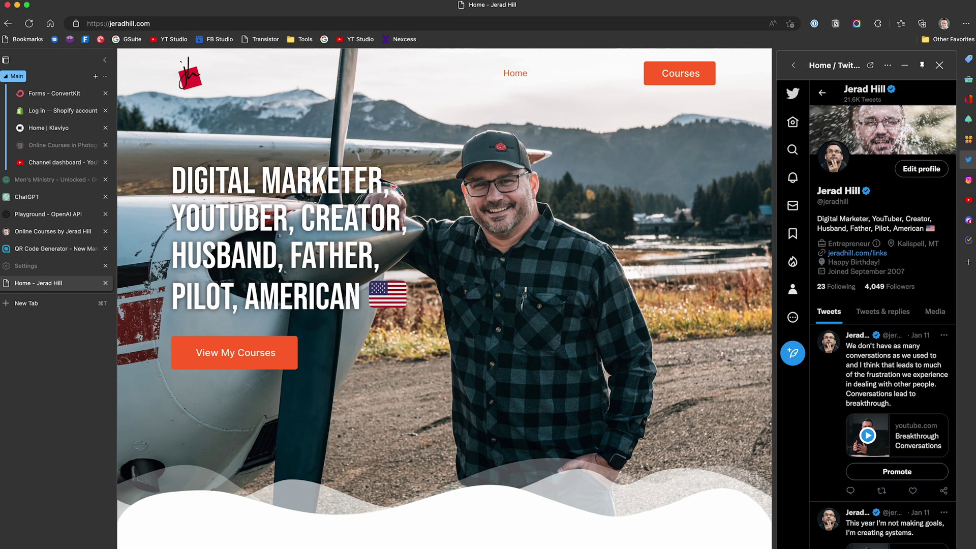
Collapse the vertical tab list to a narrow icon strip
{"action": "scroll", "coordinate": [564, 524], "scroll_direction": "down", "scroll_amount": 2}
{"action": "scroll", "coordinate": [559, 523], "scroll_direction": "up", "scroll_amount": 2}
{"action": "scroll", "coordinate": [554, 521], "scroll_direction": "down", "scroll_amount": 4}
{"action": "scroll", "coordinate": [543, 520], "scroll_direction": "up", "scroll_amount": 5}
{"action": "scroll", "coordinate": [544, 521], "scroll_direction": "down", "scroll_amount": 4}
{"action": "scroll", "coordinate": [543, 520], "scroll_direction": "up", "scroll_amount": 4}
{"action": "scroll", "coordinate": [543, 520], "scroll_direction": "down", "scroll_amount": 3}
{"action": "scroll", "coordinate": [543, 520], "scroll_direction": "up", "scroll_amount": 3}
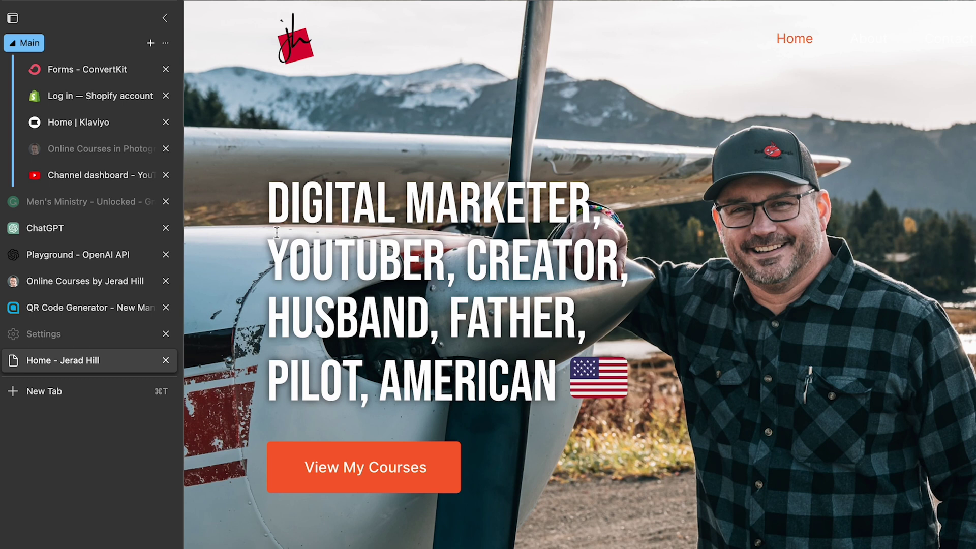
{"action": "left_click", "coordinate": [165, 19]}
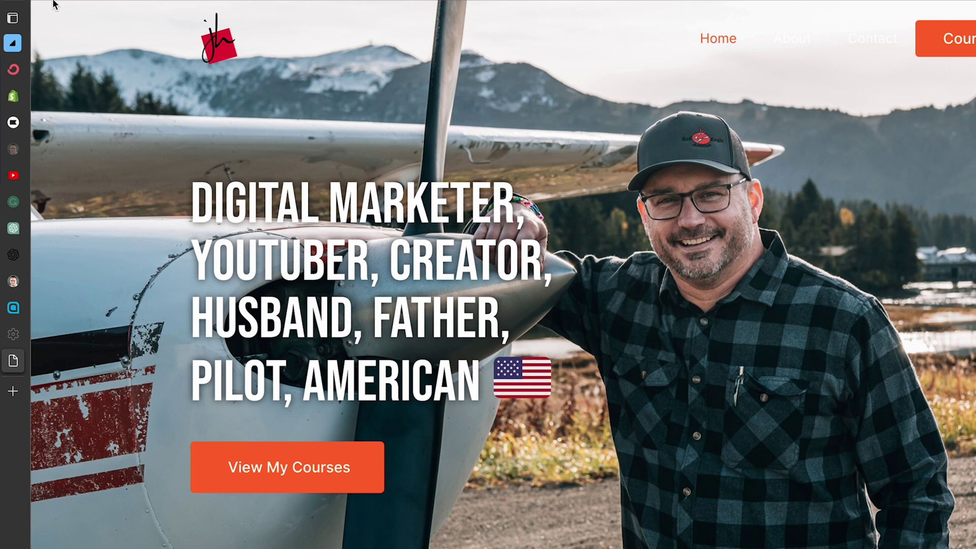
Switch to horizontal tabs and back to vertical, then pin the vertical tab list expanded
{"action": "mouse_move", "coordinate": [13, 20]}
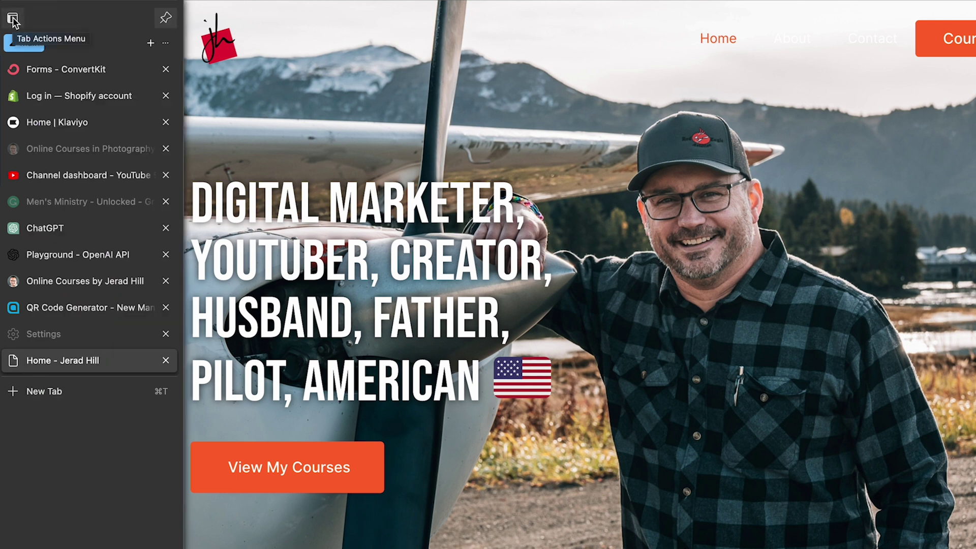
{"action": "left_click", "coordinate": [12, 20]}
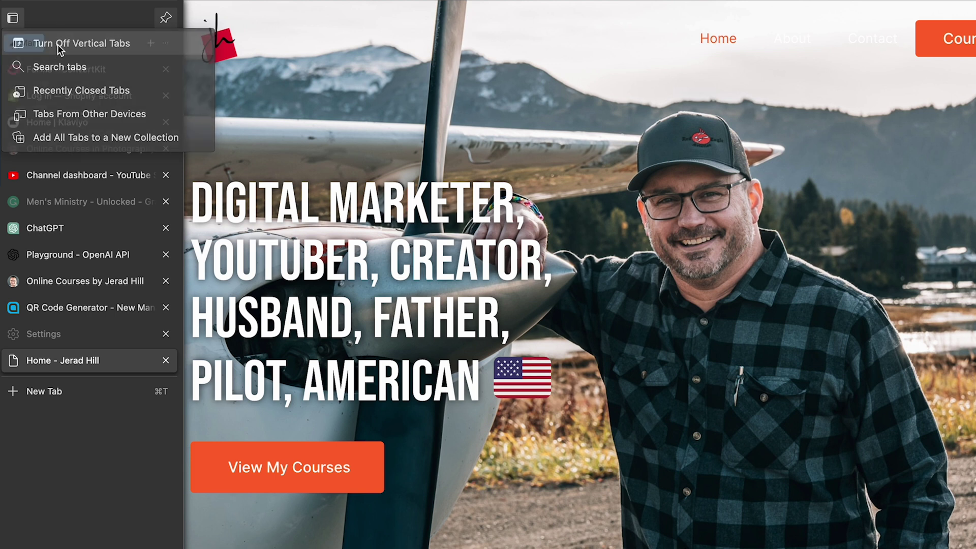
{"action": "left_click", "coordinate": [60, 45]}
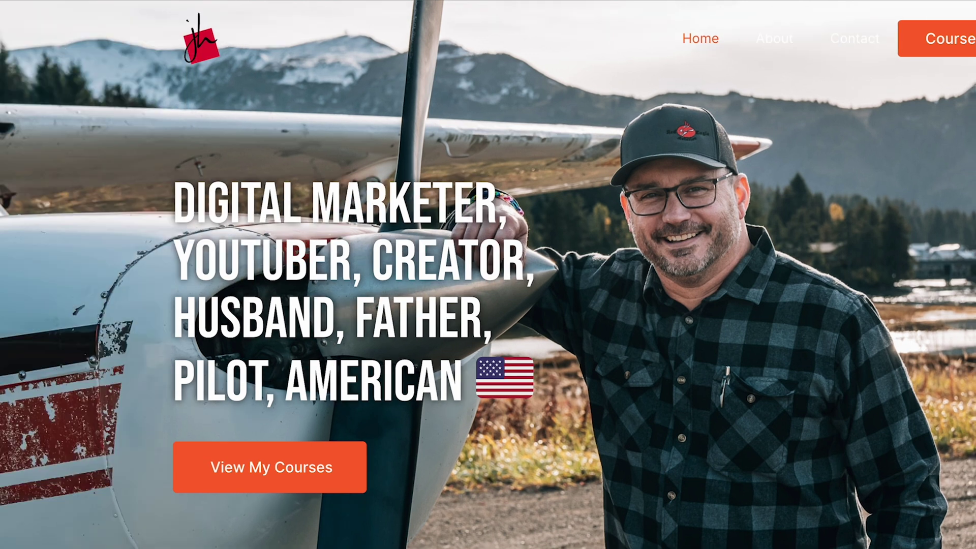
{"action": "left_click", "coordinate": [76, 16]}
{"action": "left_click", "coordinate": [99, 43]}
{"action": "mouse_move", "coordinate": [19, 110]}
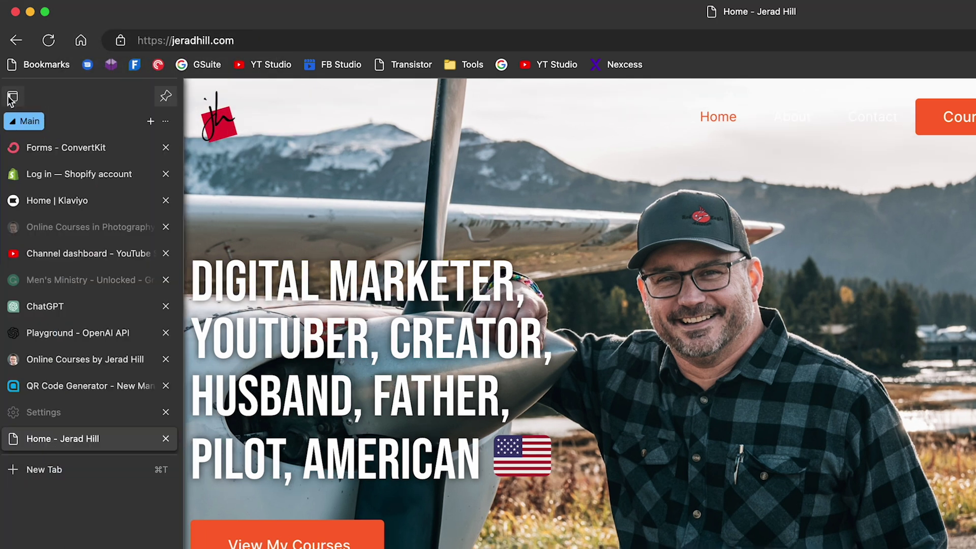
{"action": "left_click", "coordinate": [160, 99]}
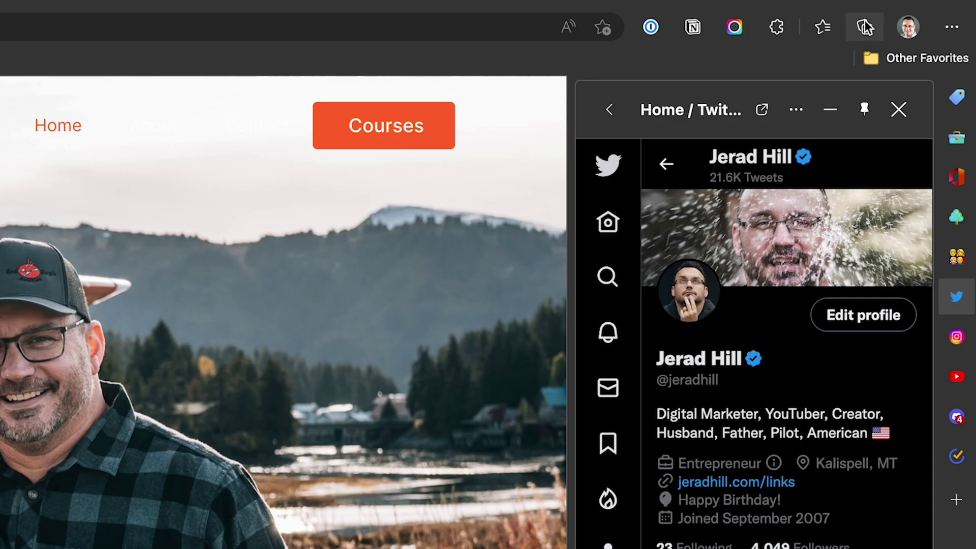
Open the SJO JSF collection from Collections and begin a new note beneath its pages
{"action": "left_click", "coordinate": [923, 23]}
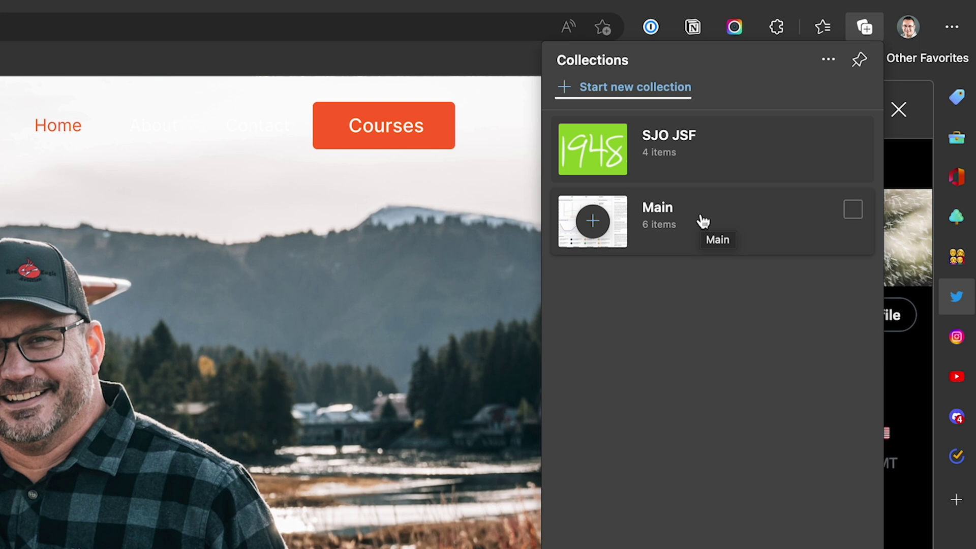
{"action": "right_click", "coordinate": [746, 147]}
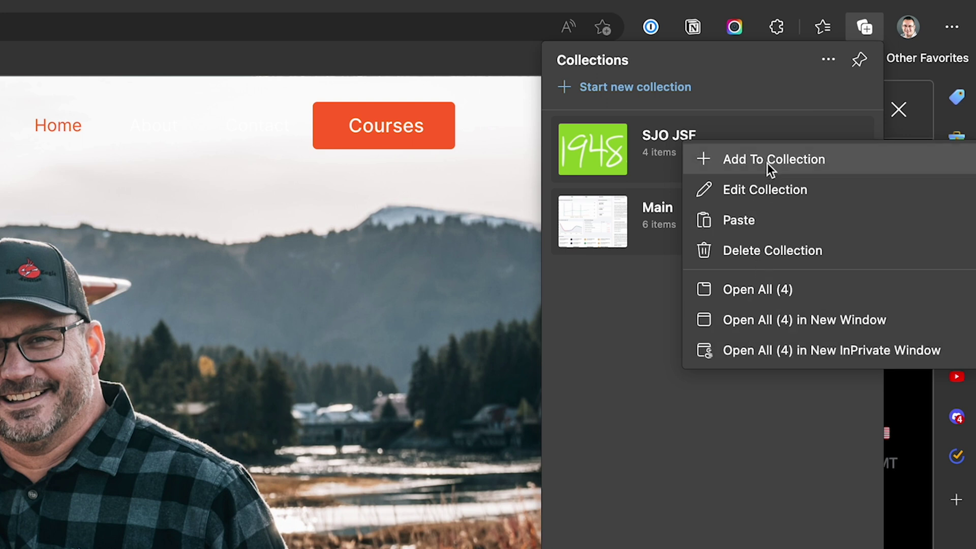
{"action": "left_click", "coordinate": [649, 324]}
{"action": "left_click", "coordinate": [720, 159]}
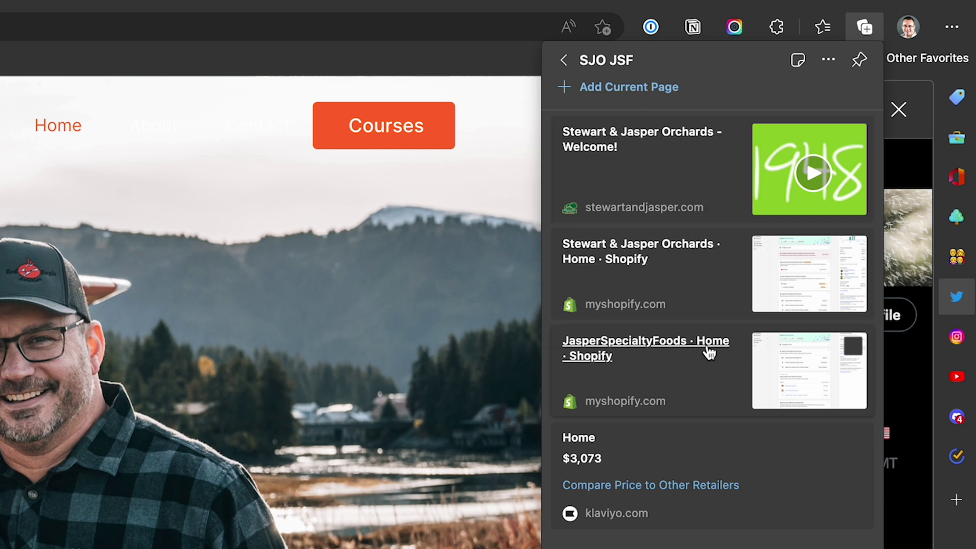
{"action": "left_click", "coordinate": [796, 62]}
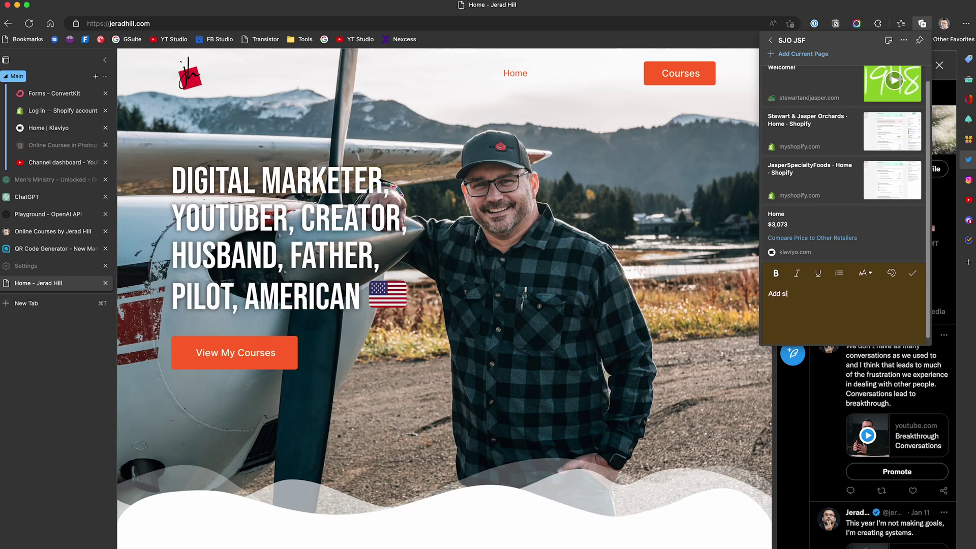
Save the note 'Add simple note.' to SJO JSF and select its card
{"action": "left_click", "coordinate": [913, 275]}
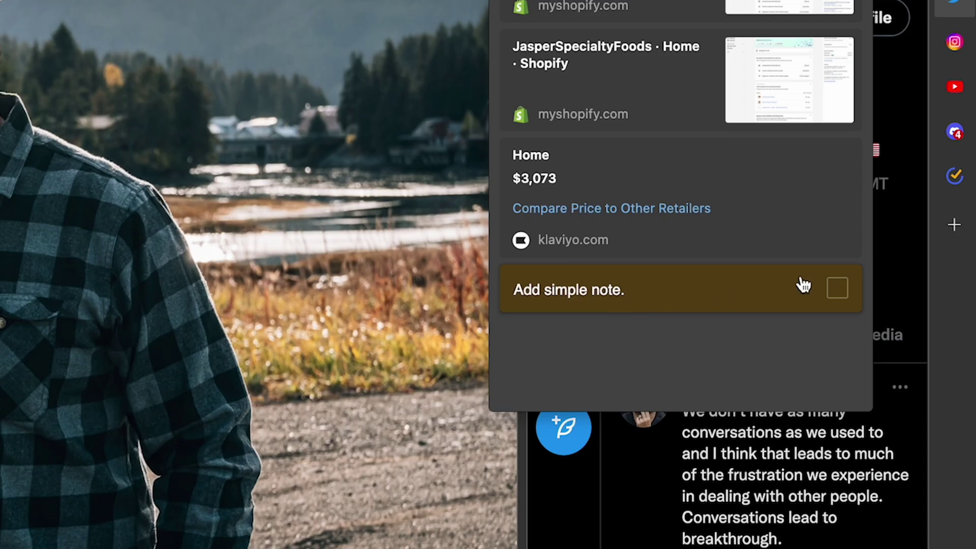
{"action": "left_click", "coordinate": [835, 293]}
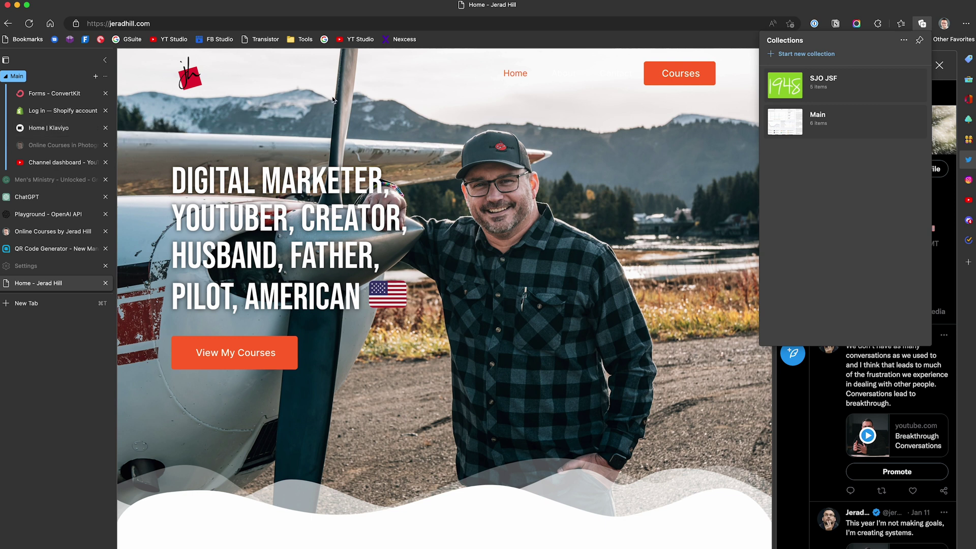
Open the four SJO JSF pages as a tab group and move it under the Main group
{"action": "right_click", "coordinate": [861, 91]}
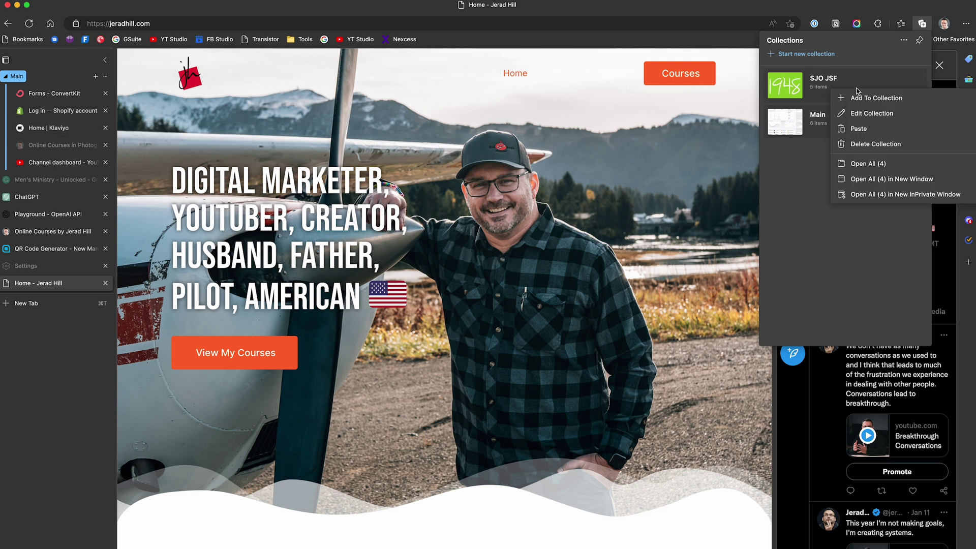
{"action": "left_click", "coordinate": [861, 163]}
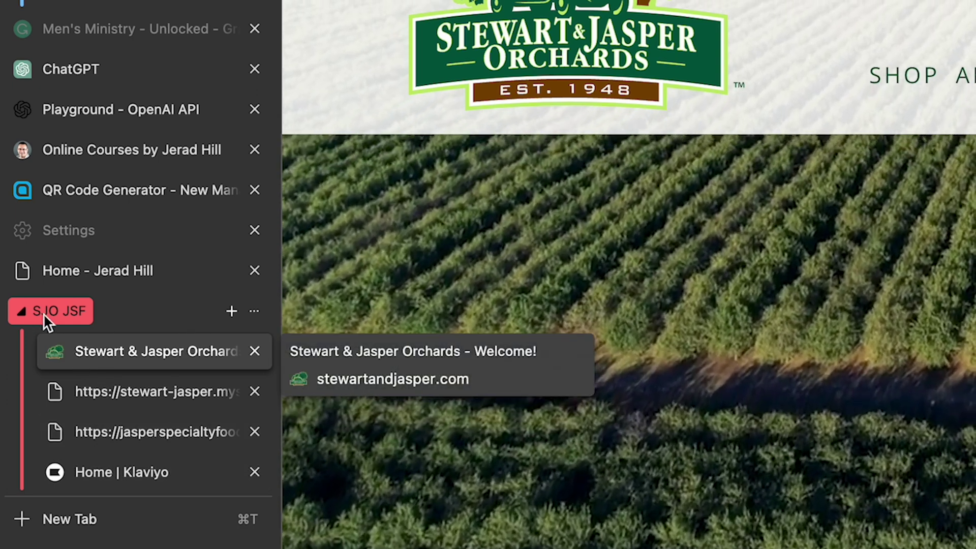
{"action": "left_click", "coordinate": [44, 312]}
{"action": "left_click", "coordinate": [44, 313]}
{"action": "left_click_drag", "start_coordinate": [44, 313], "coordinate": [37, 32]}
{"action": "left_click", "coordinate": [38, 31]}
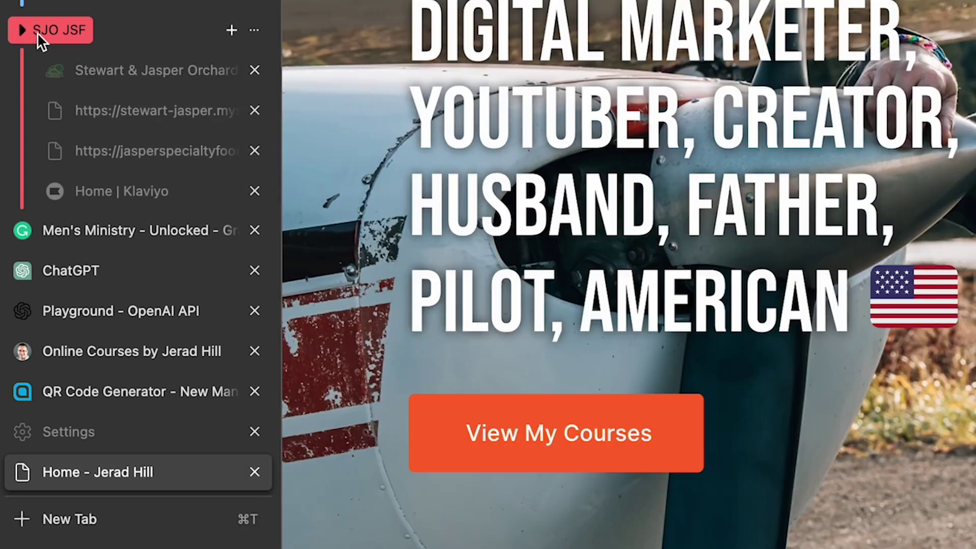
{"action": "left_click", "coordinate": [26, 30]}
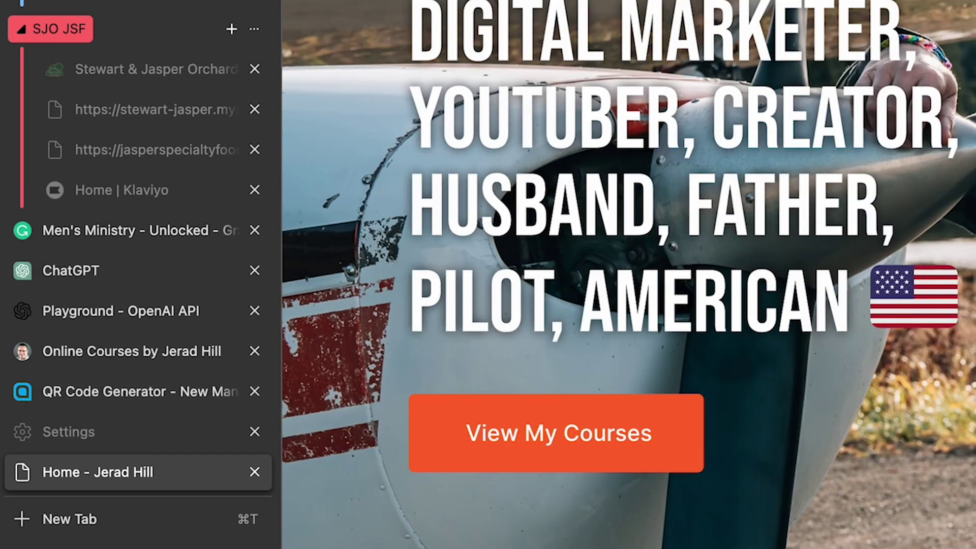
Add the personal-site Home tab to the Main tab group
{"action": "scroll", "coordinate": [138, 275], "scroll_direction": "down", "scroll_amount": 5}
{"action": "scroll", "coordinate": [138, 275], "scroll_direction": "up", "scroll_amount": 5}
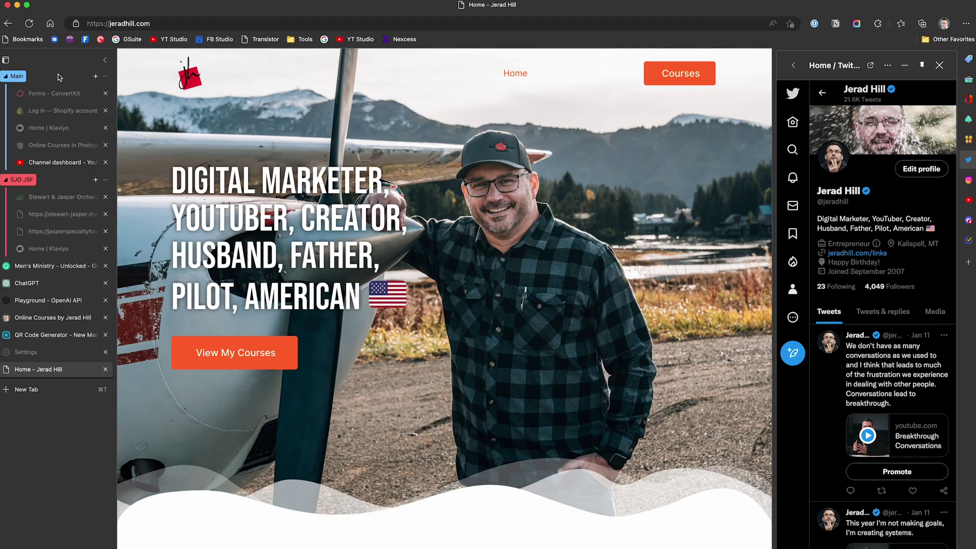
{"action": "right_click", "coordinate": [84, 374]}
{"action": "key", "text": "Escape"}
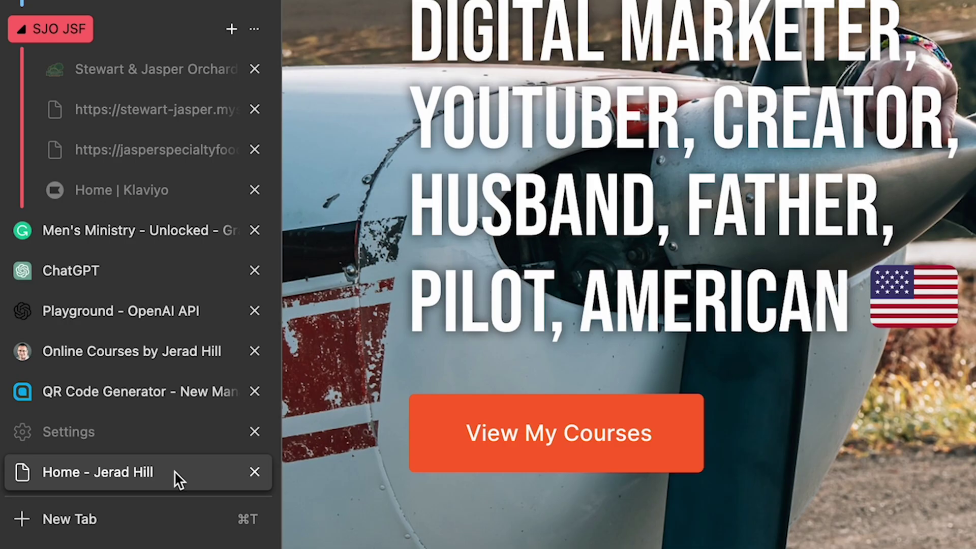
{"action": "right_click", "coordinate": [187, 475]}
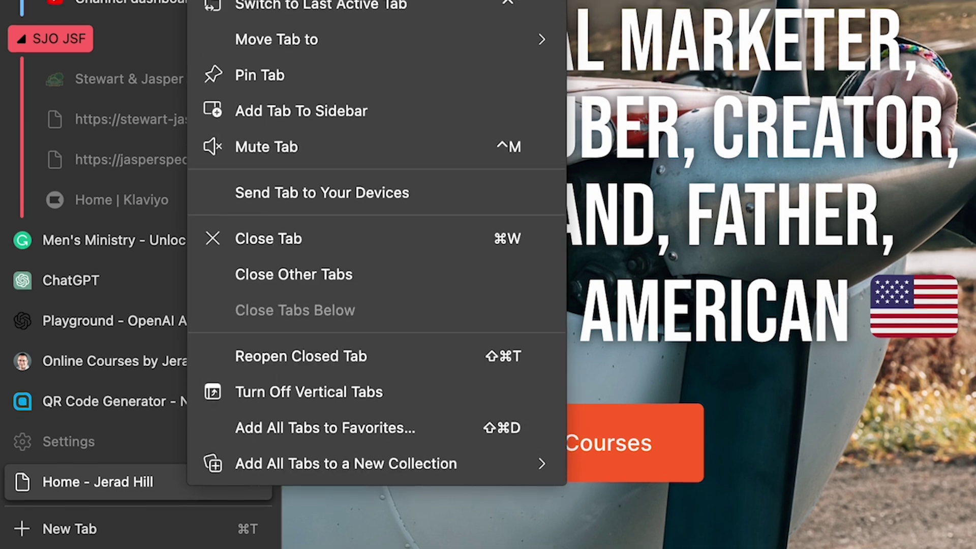
{"action": "mouse_move", "coordinate": [421, 6]}
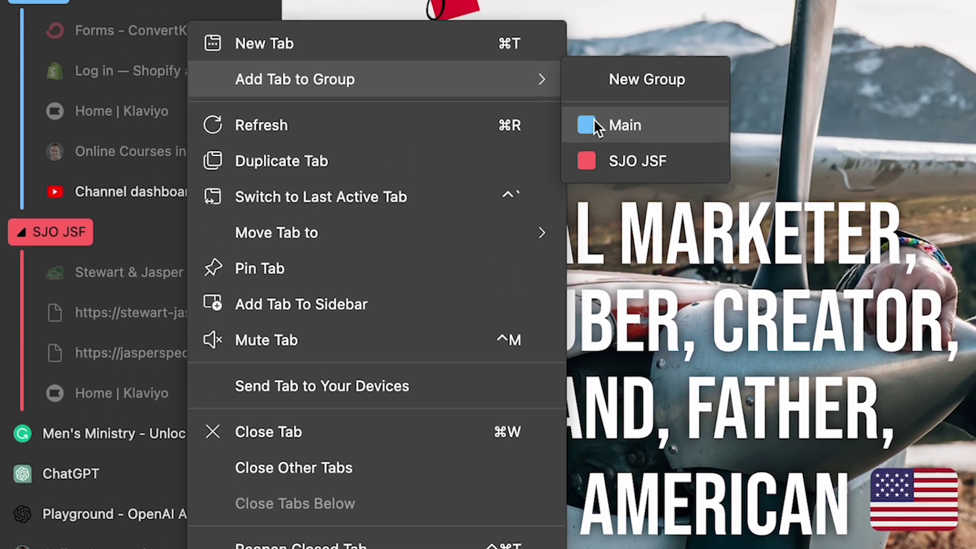
{"action": "left_click", "coordinate": [595, 124]}
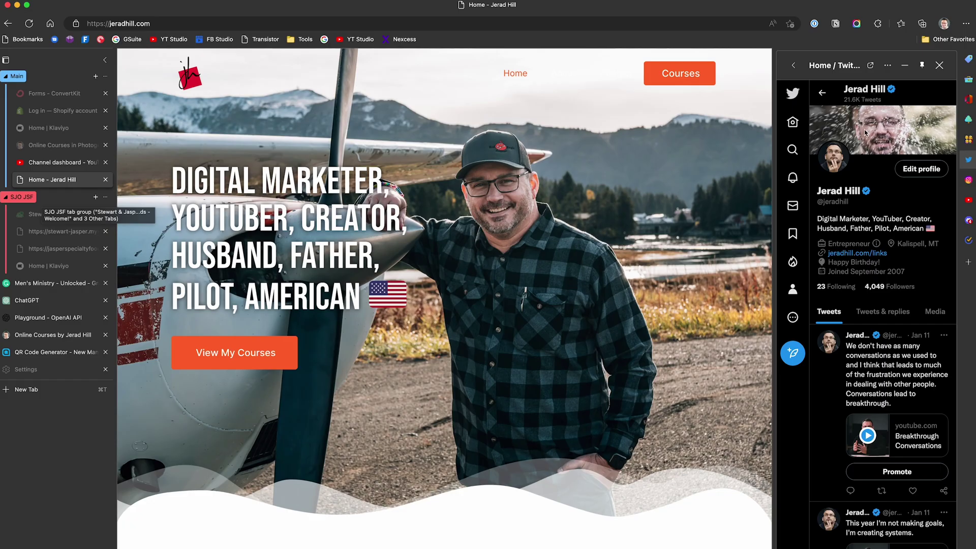
{"action": "scroll", "coordinate": [854, 173], "scroll_direction": "up", "scroll_amount": 2}
{"action": "left_click", "coordinate": [968, 159]}
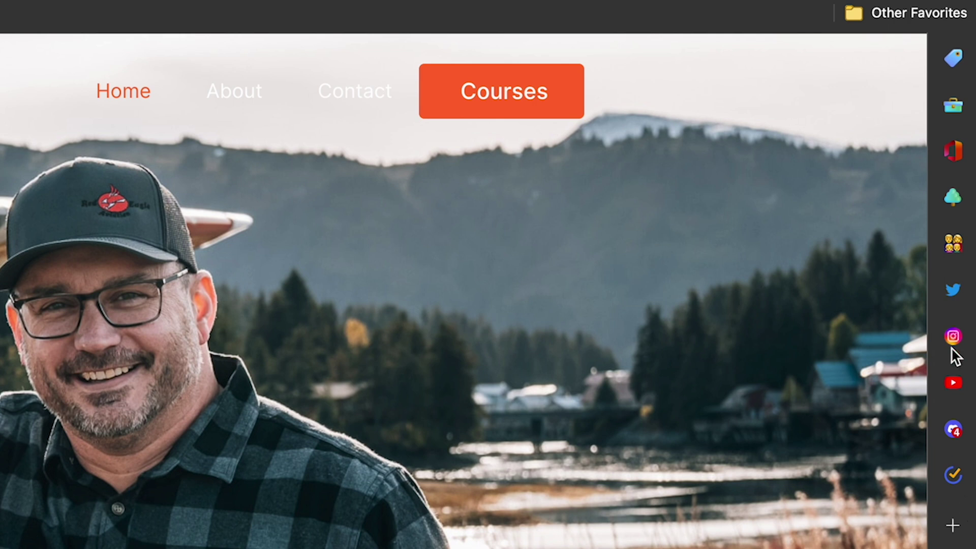
{"action": "left_click", "coordinate": [954, 293]}
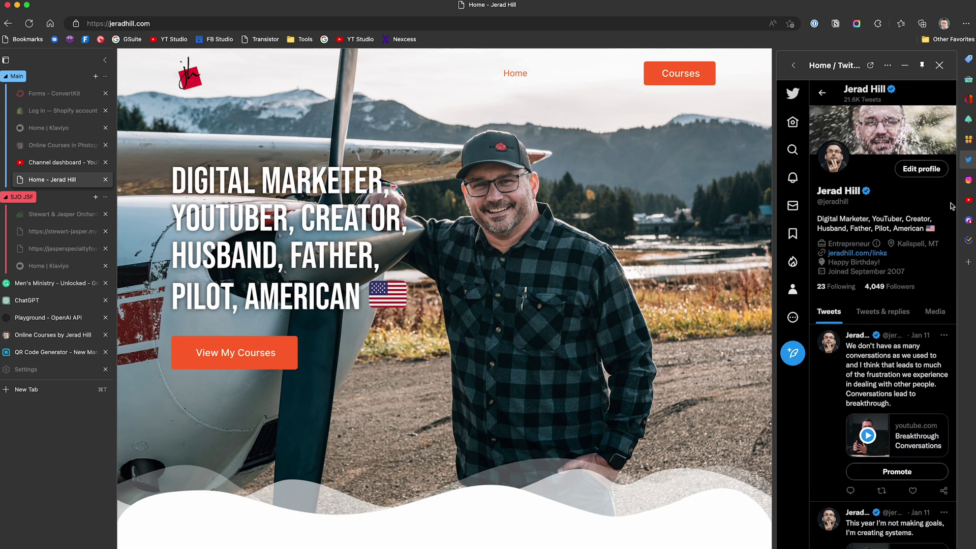
{"action": "left_click", "coordinate": [968, 181]}
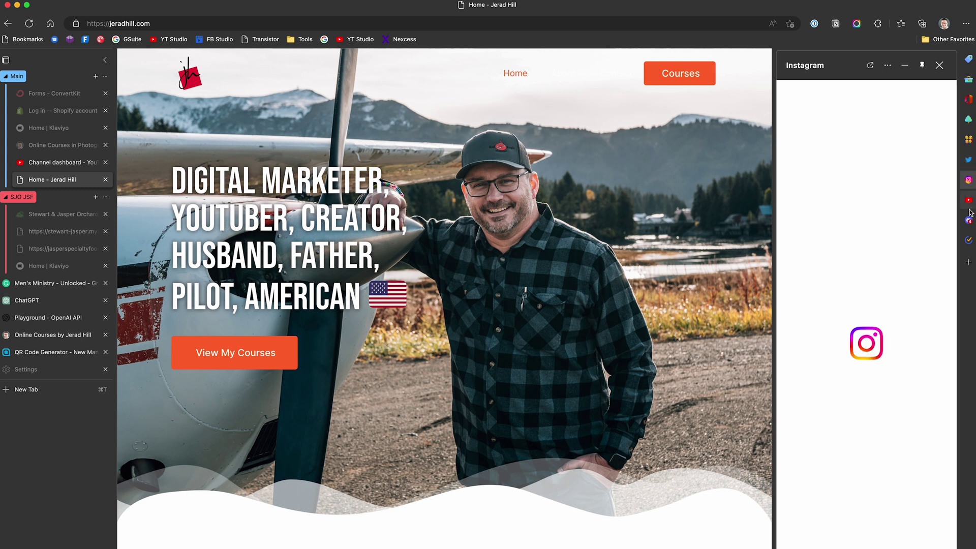
{"action": "left_click", "coordinate": [968, 200]}
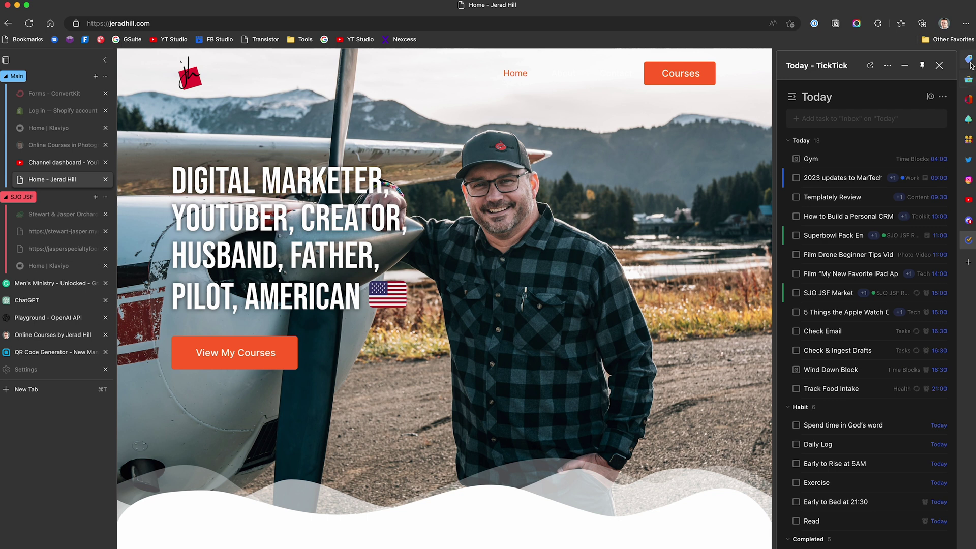
{"action": "left_click", "coordinate": [969, 161]}
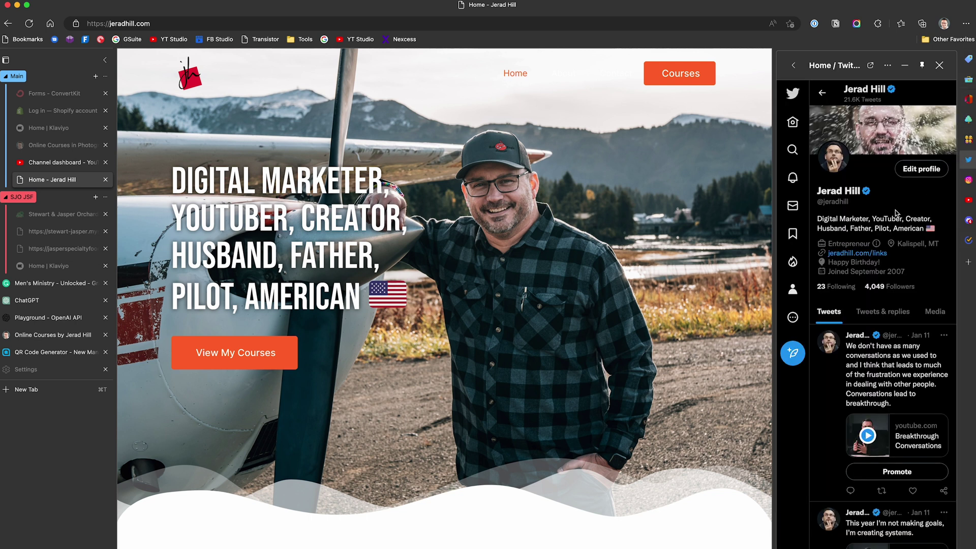
Open Customize sidebar and scroll down to the list of added sites
{"action": "left_click", "coordinate": [969, 264]}
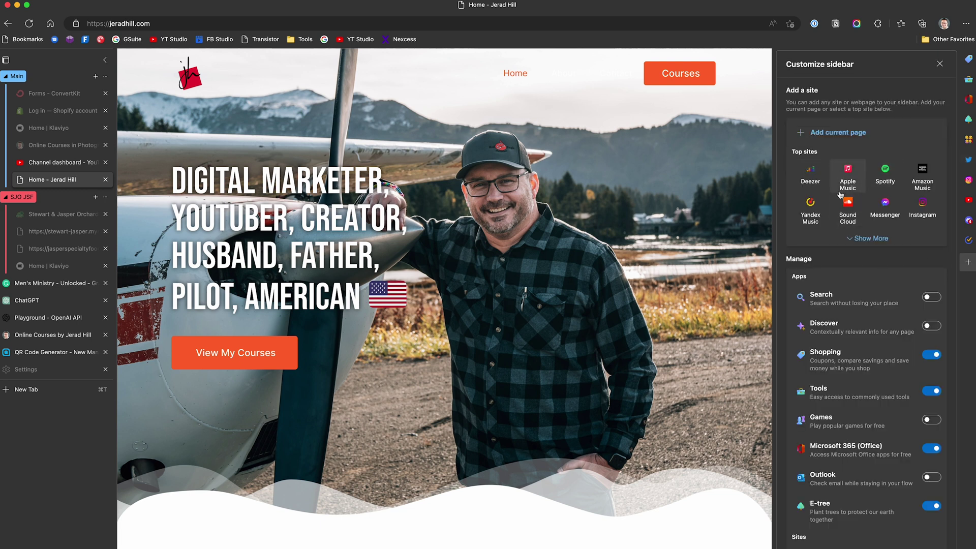
{"action": "scroll", "coordinate": [844, 205], "scroll_direction": "down", "scroll_amount": 3}
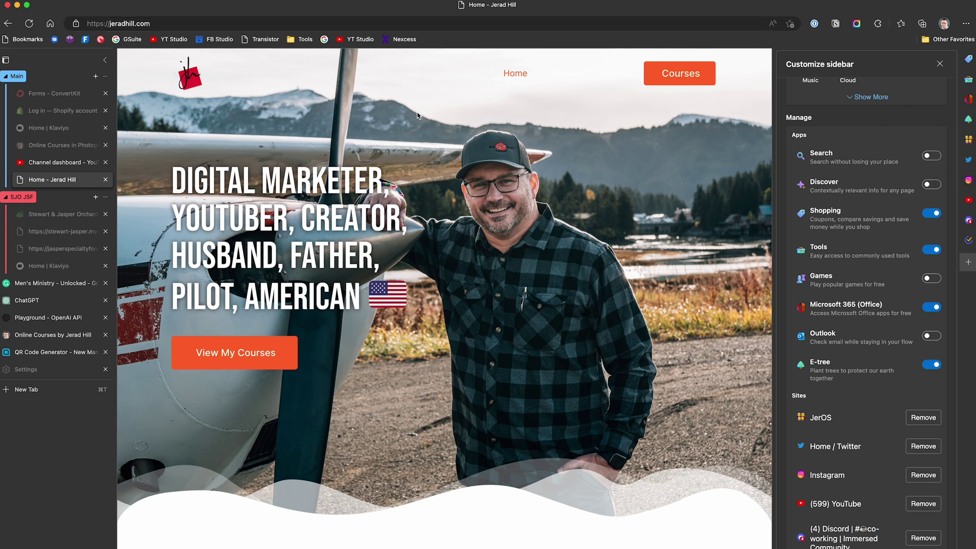
Add the current Home page to favorites with Cmd+D and close the confirmation
{"action": "key", "text": "super+d"}
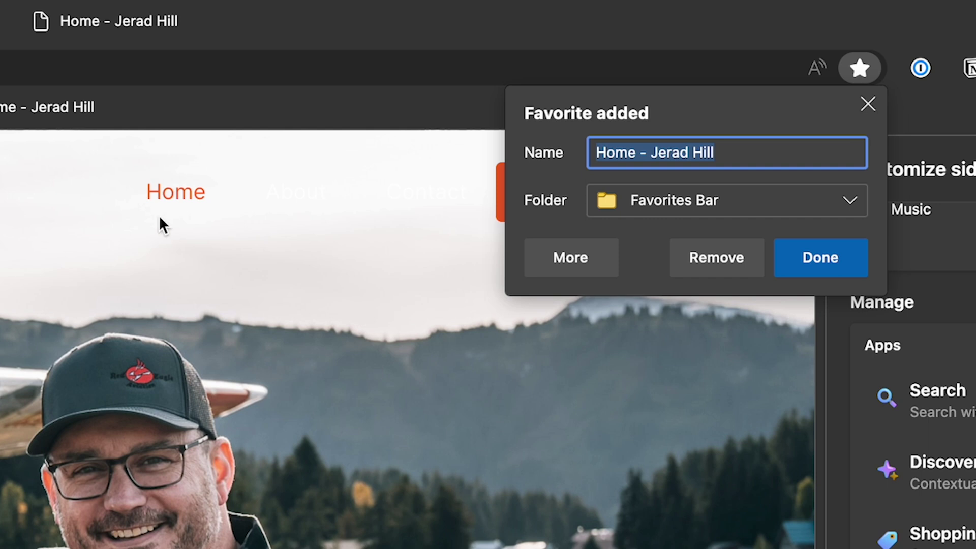
{"action": "left_click", "coordinate": [865, 102]}
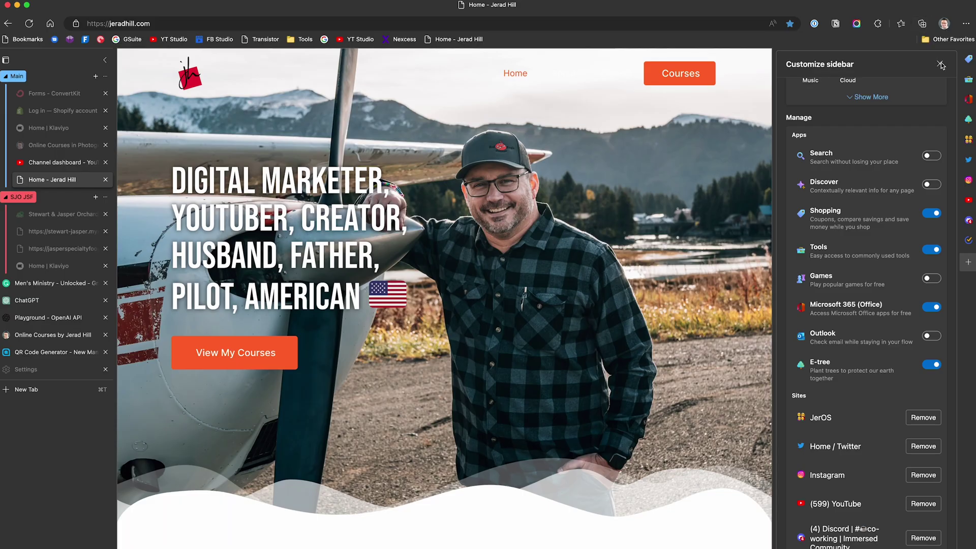
Open the Shopping sidebar app, then collapse the side panel
{"action": "left_click", "coordinate": [969, 61]}
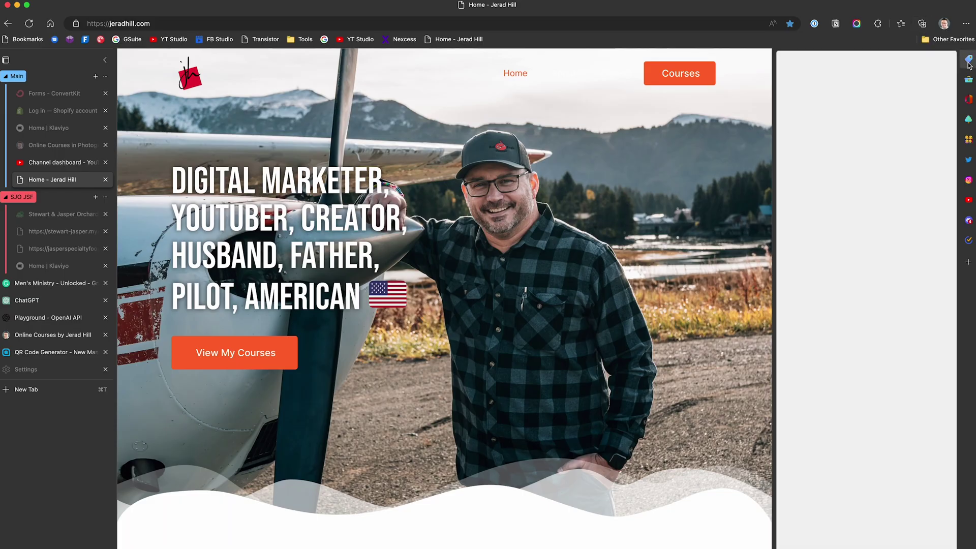
{"action": "left_click", "coordinate": [969, 61]}
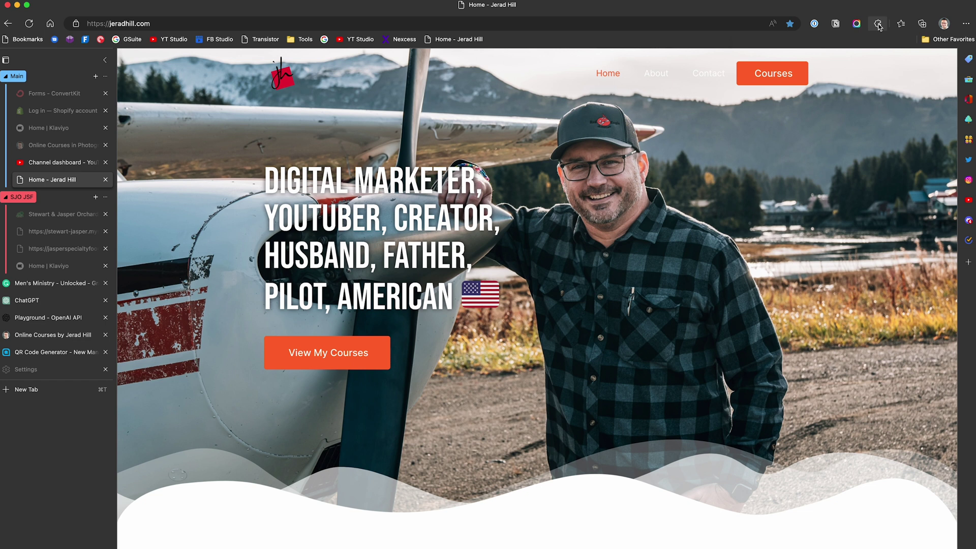
View and close the installed extensions list, then open the profile menu
{"action": "left_click", "coordinate": [879, 24]}
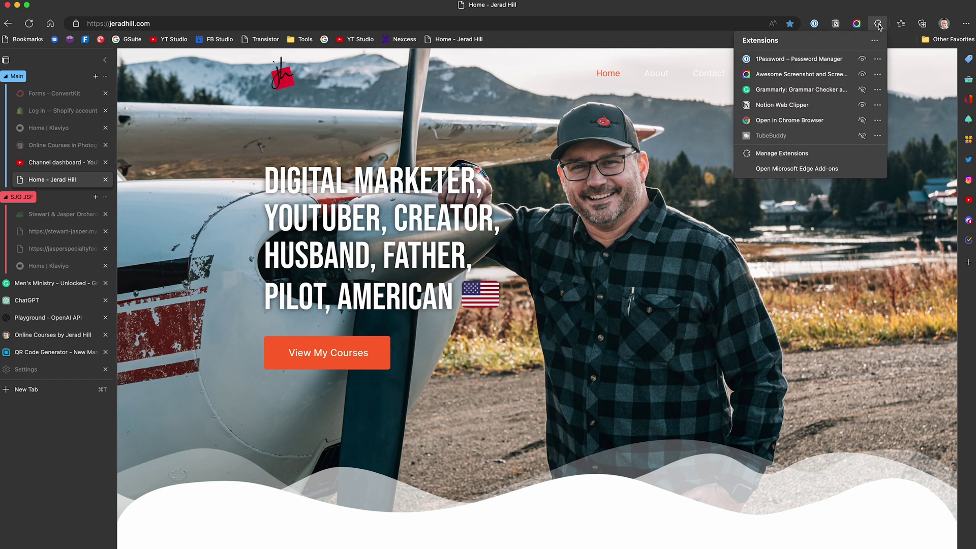
{"action": "left_click", "coordinate": [848, 14]}
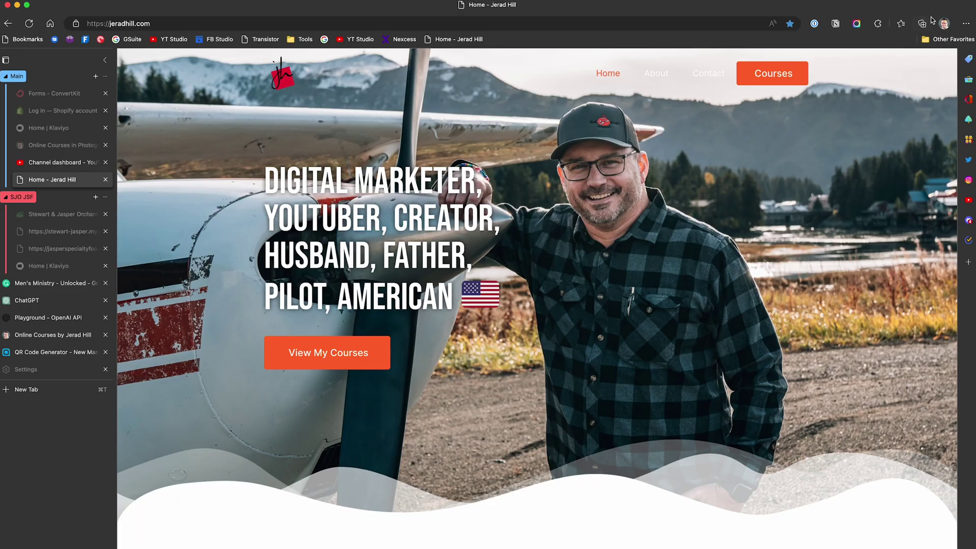
{"action": "left_click", "coordinate": [943, 24]}
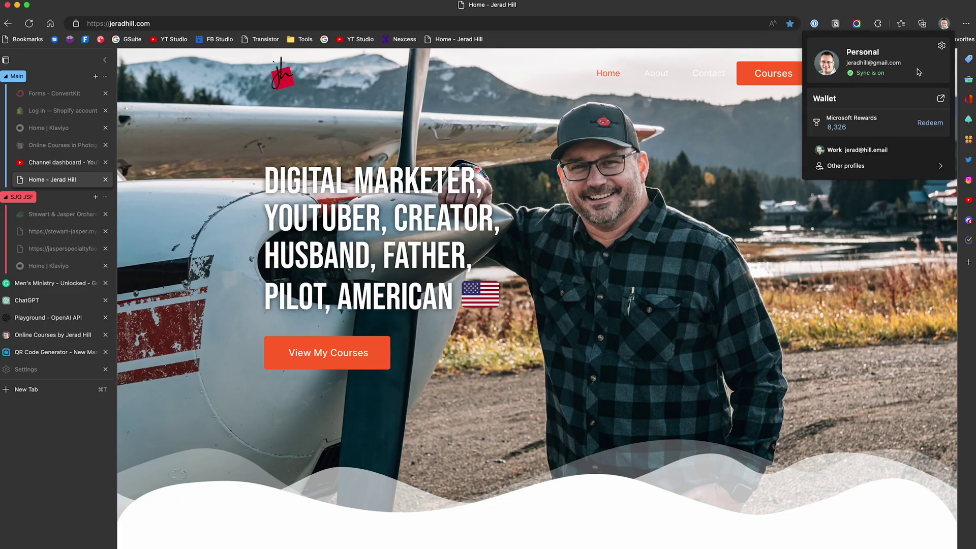
Open the profile settings page from the profile menu
{"action": "left_click", "coordinate": [942, 46]}
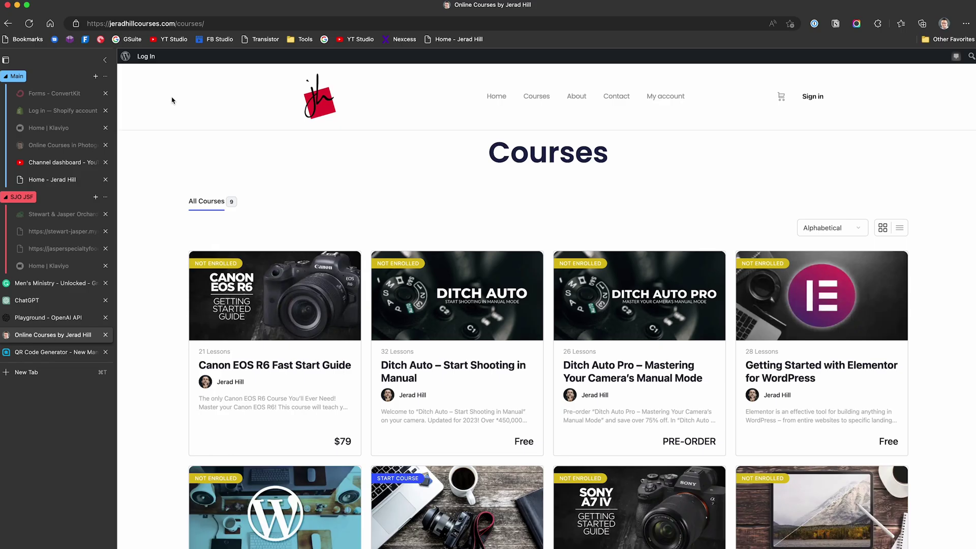
Open the browser command search to look up Microsoft 365
{"action": "key", "text": "super+shift+space"}
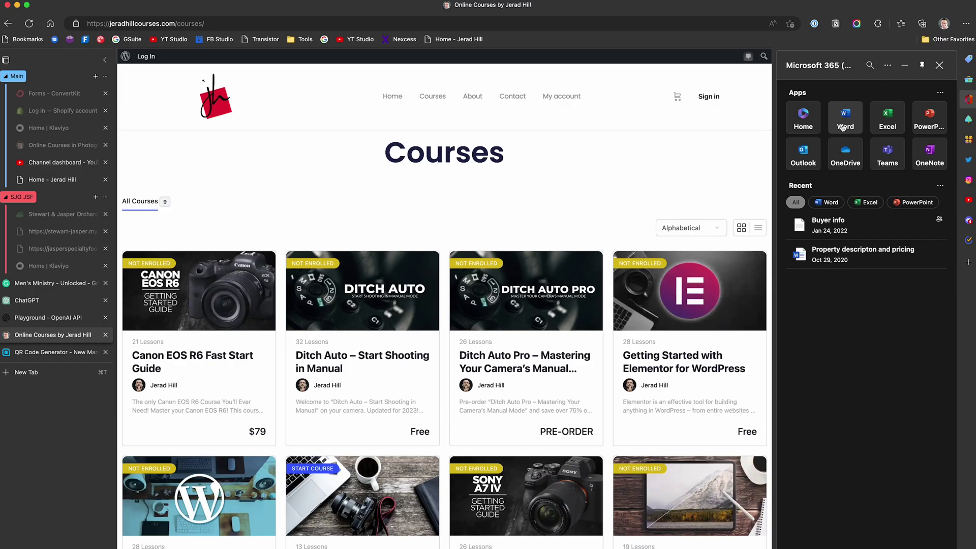
Launch Word from the Microsoft 365 side panel
{"action": "left_click", "coordinate": [844, 125]}
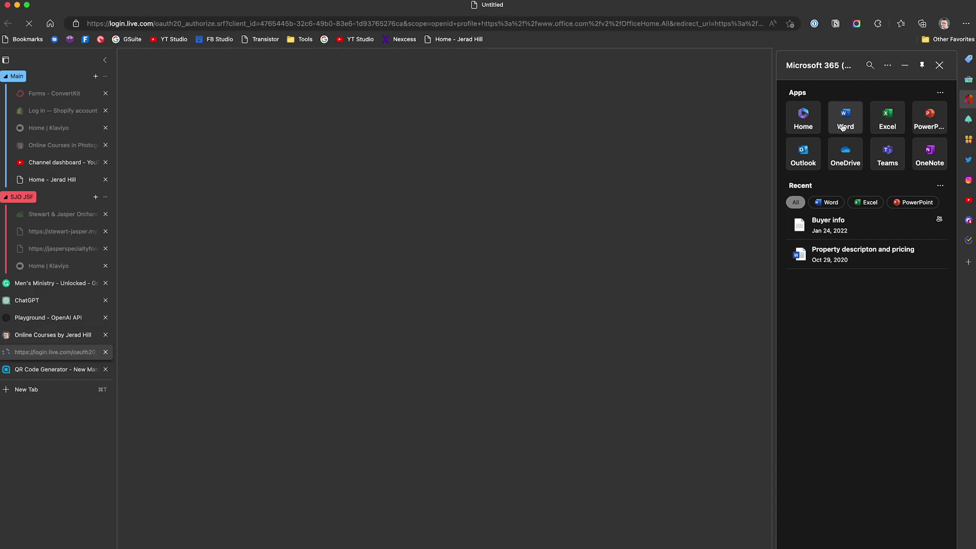